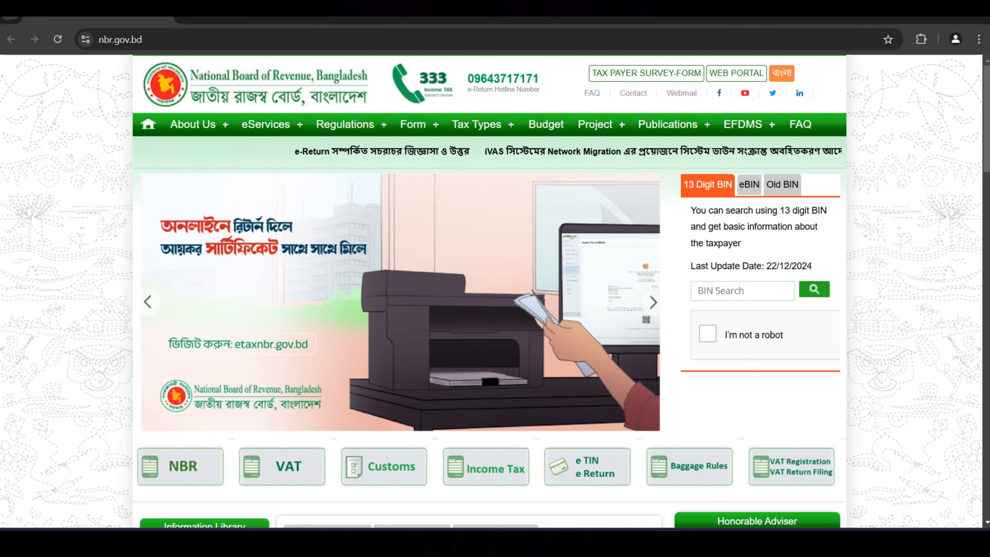
mouse_move(266, 125)
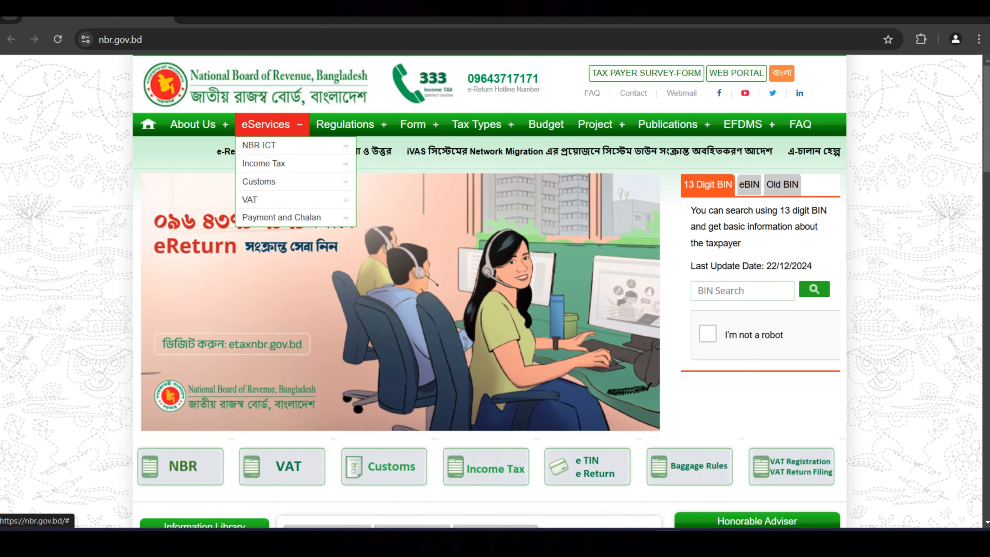
mouse_move(264, 163)
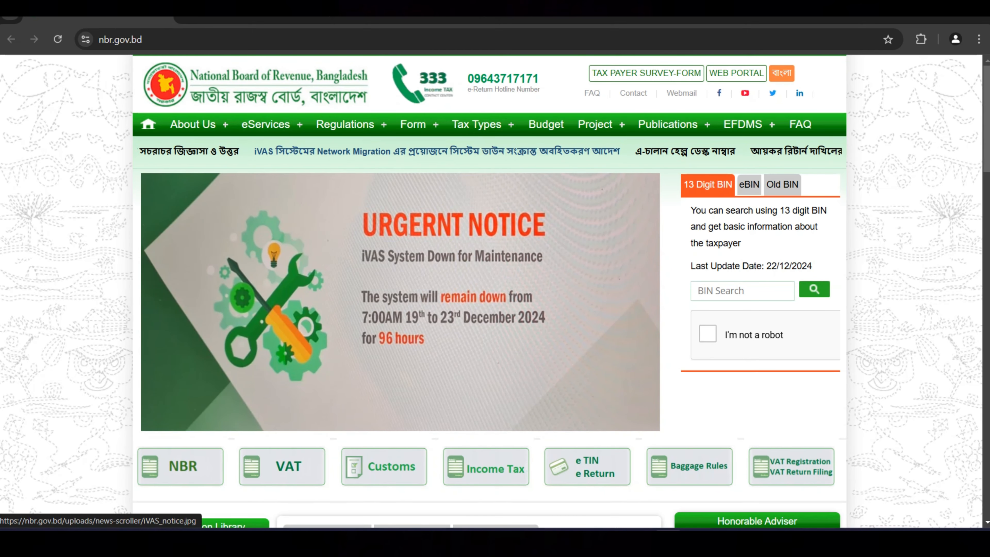
mouse_move(273, 181)
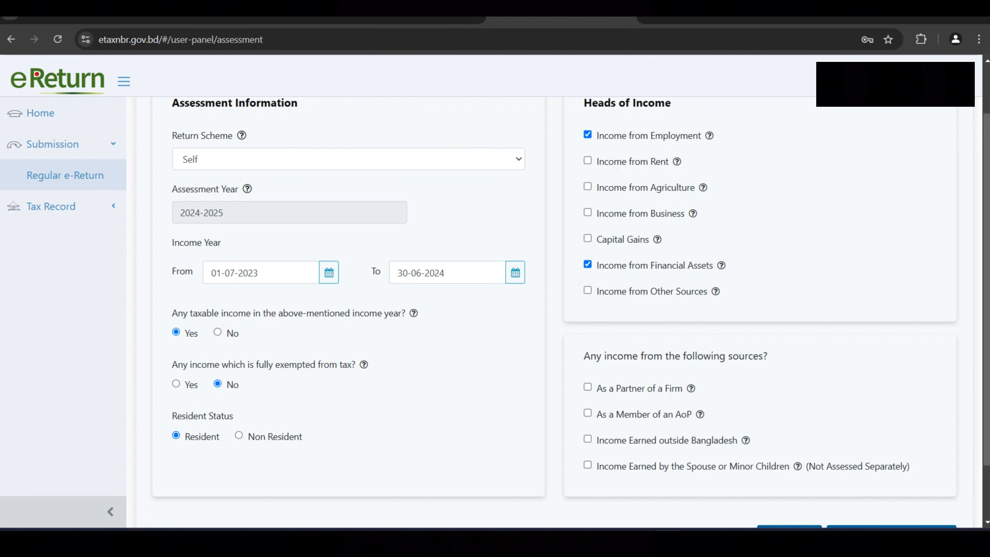
Step: Review the assessment information, heads of income and other income sources of the regular e-Return
scroll(554, 312, "down", 2)
scroll(554, 312, "up", 4)
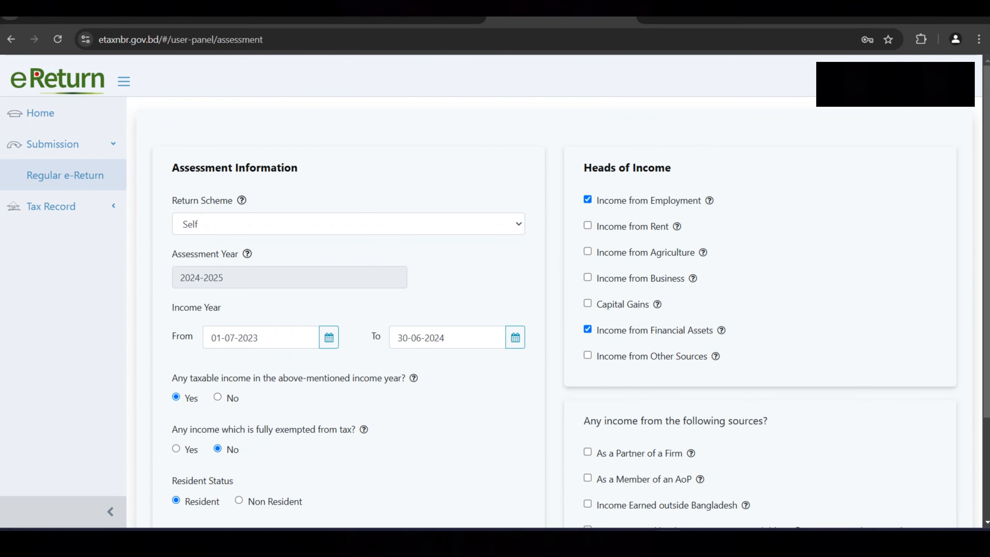
scroll(554, 313, "down", 3)
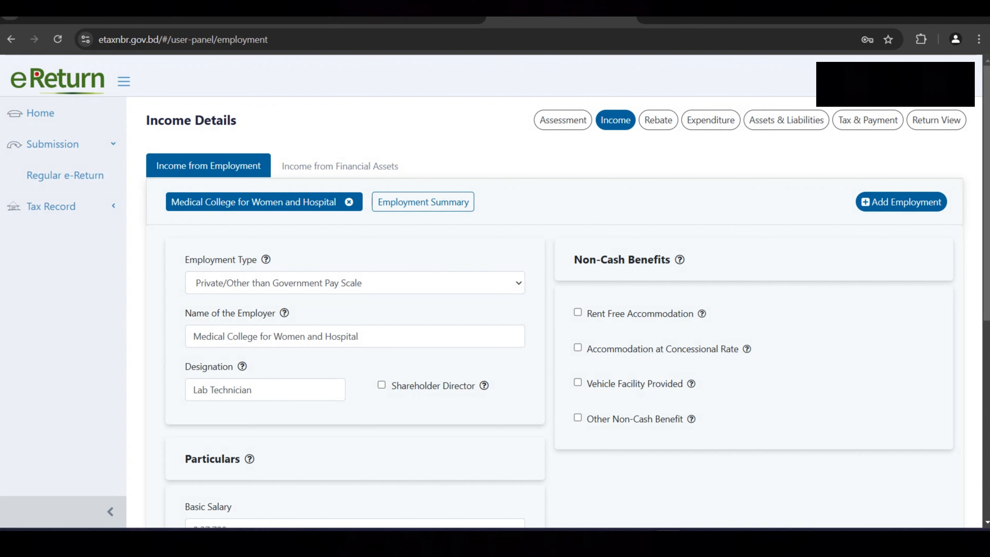
Step: Review the employment income details, including employer, designation, non-cash benefits and the salary particulars down to the festival bonus
scroll(553, 312, "down", 2)
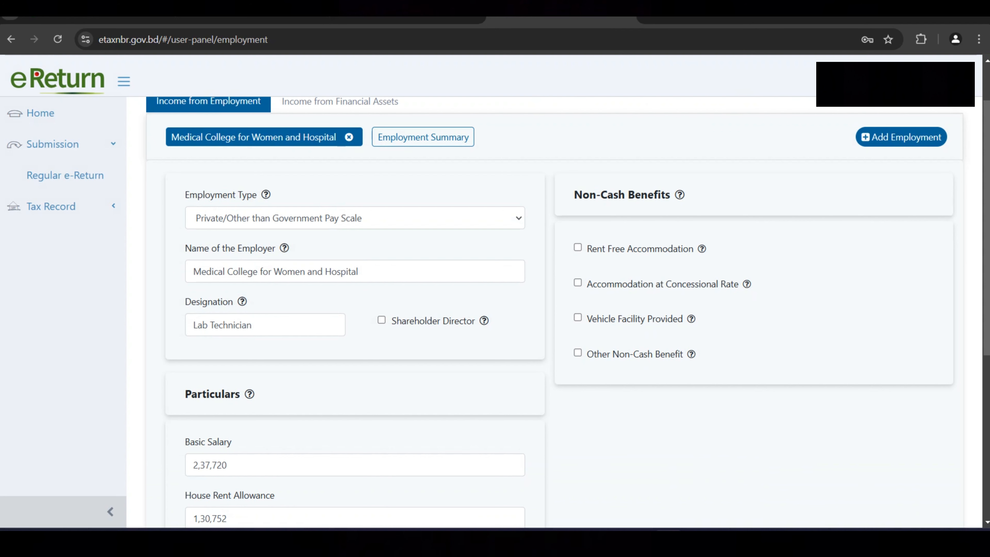
scroll(554, 312, "down", 4)
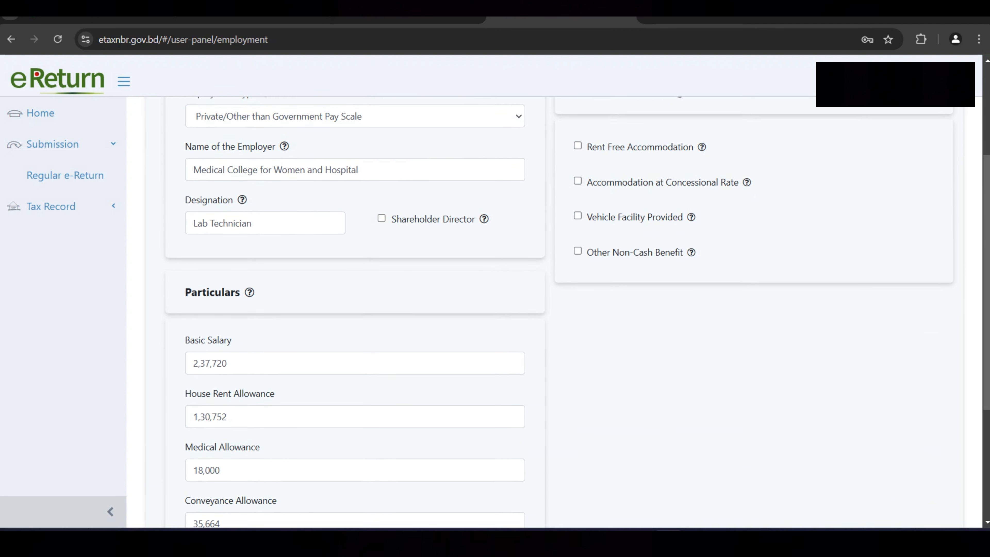
scroll(553, 312, "down", 2)
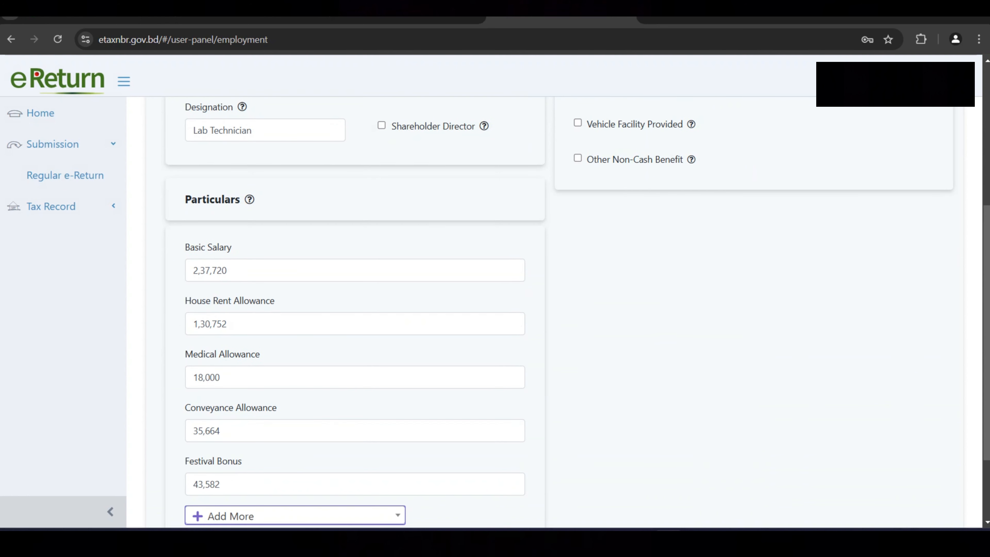
scroll(554, 312, "down", 2)
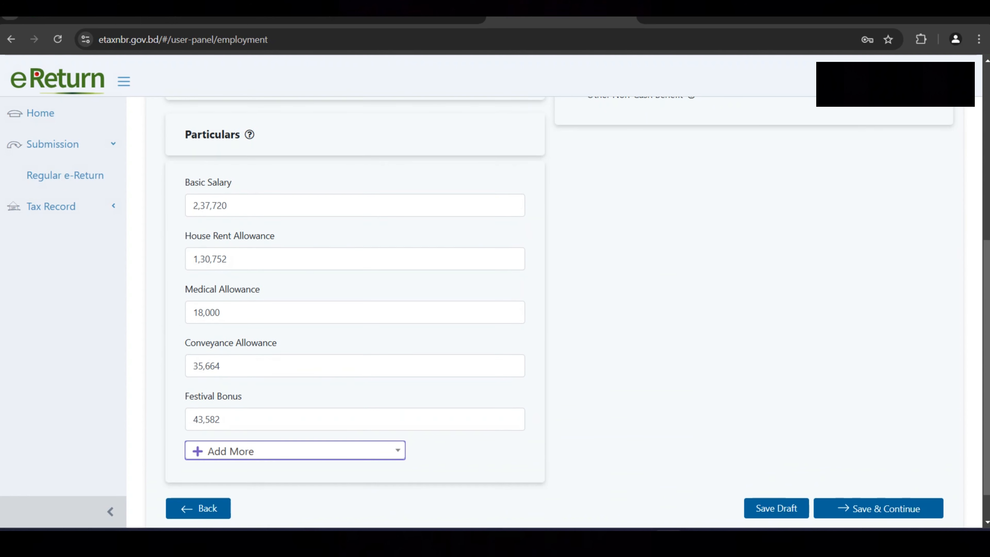
scroll(553, 312, "down", 2)
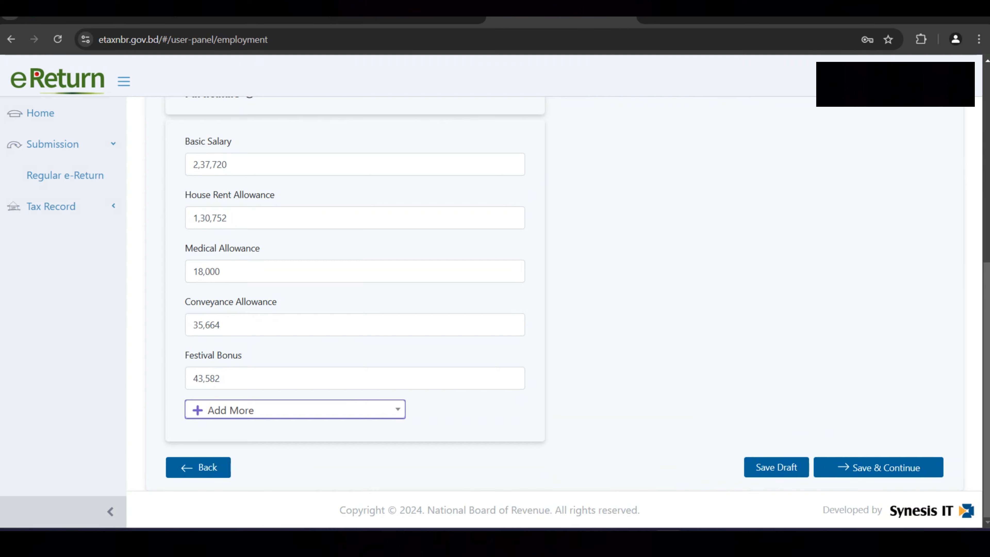
scroll(554, 312, "up", 6)
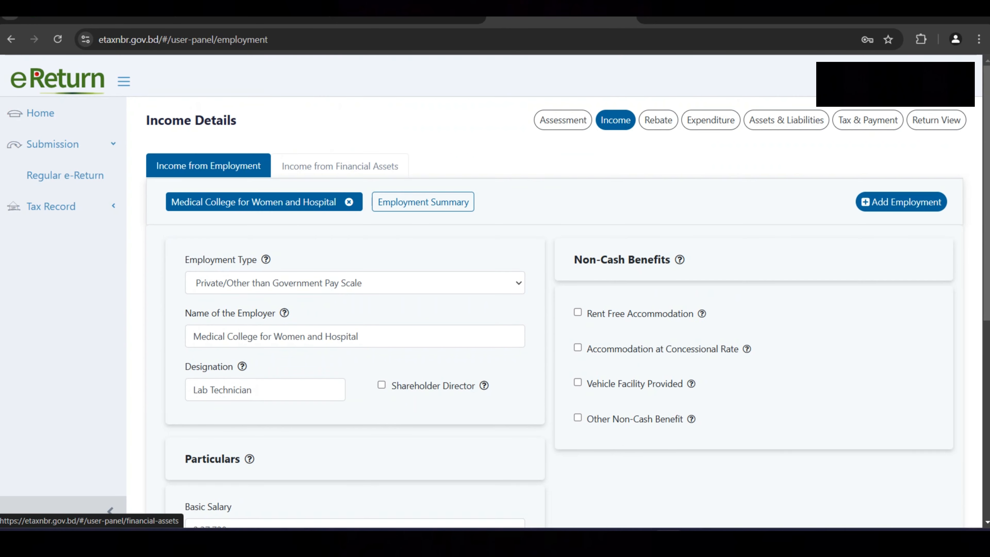
Step: Examine the bank interest entry under Income from Financial Assets, and open the Rebate section with its investment categories
left_click(340, 166)
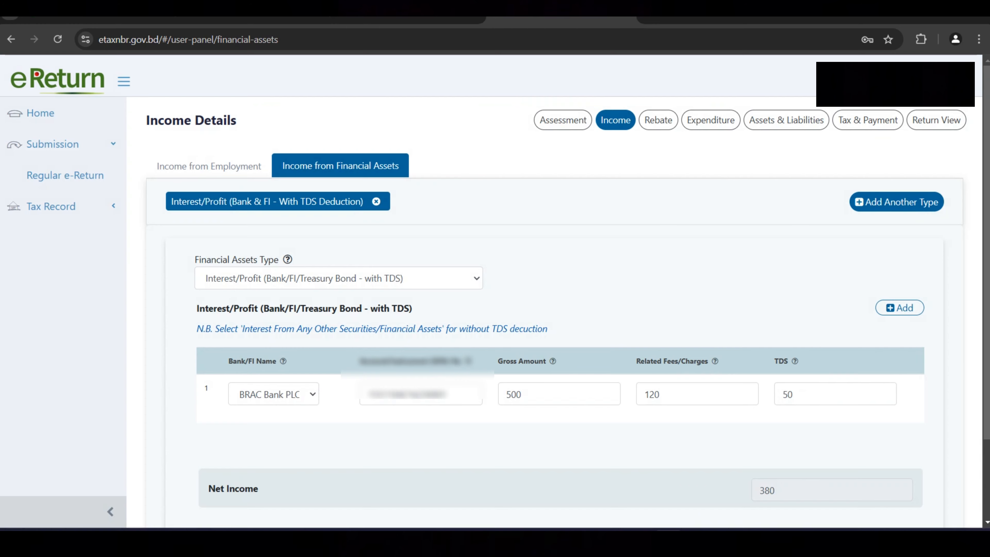
scroll(565, 308, "down", 2)
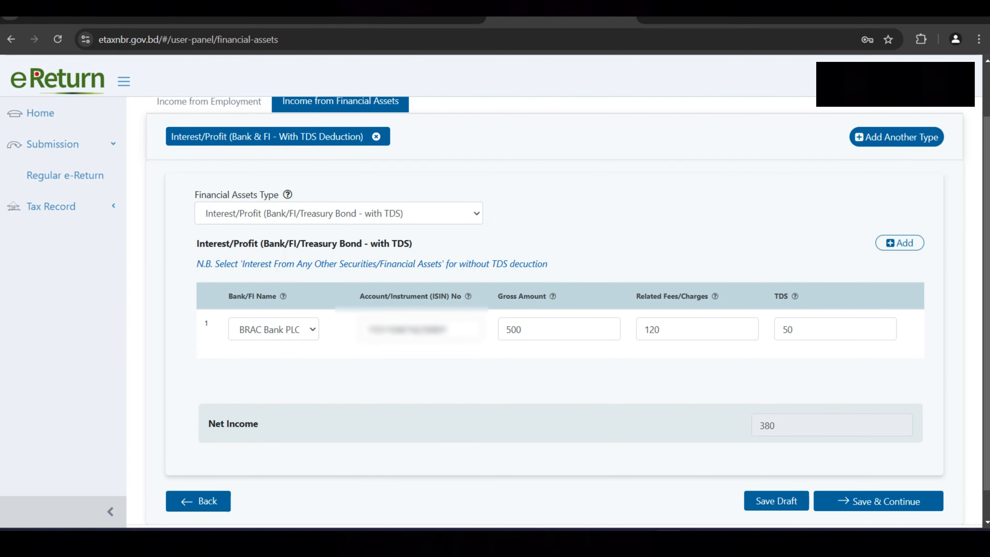
scroll(554, 312, "up", 2)
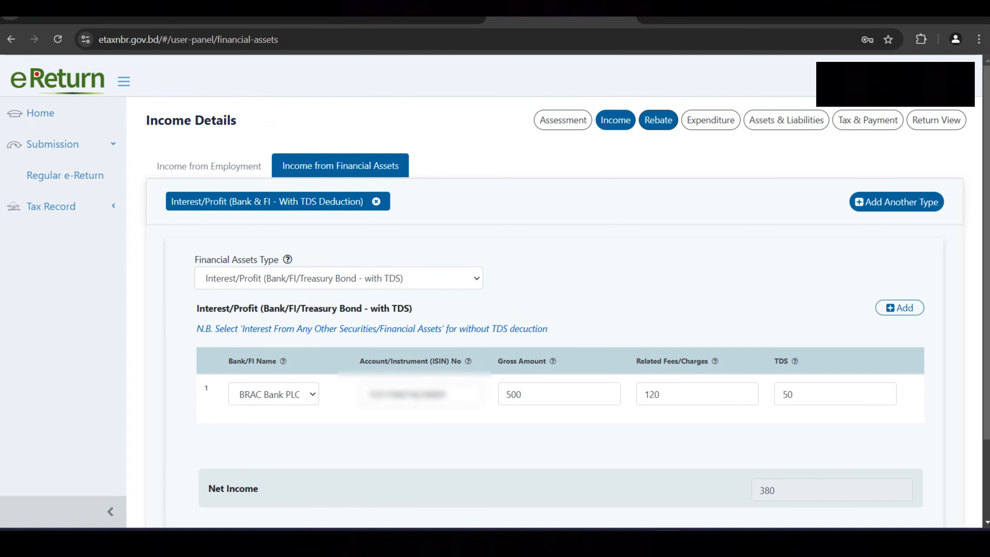
left_click(658, 120)
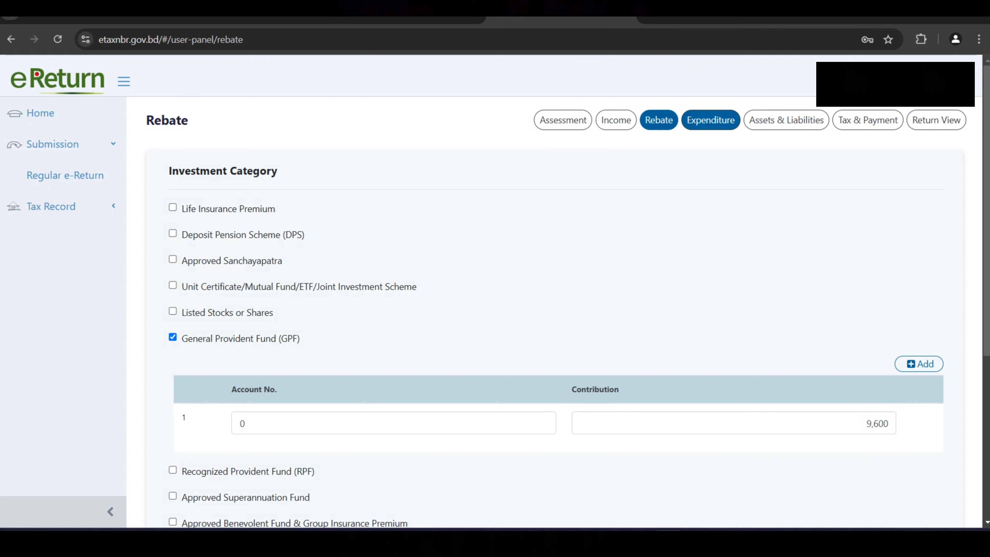
Step: Review the Expenditure section, from the IT10BB choice through the lifestyle expenses to the total amount of expense and tax
left_click(711, 120)
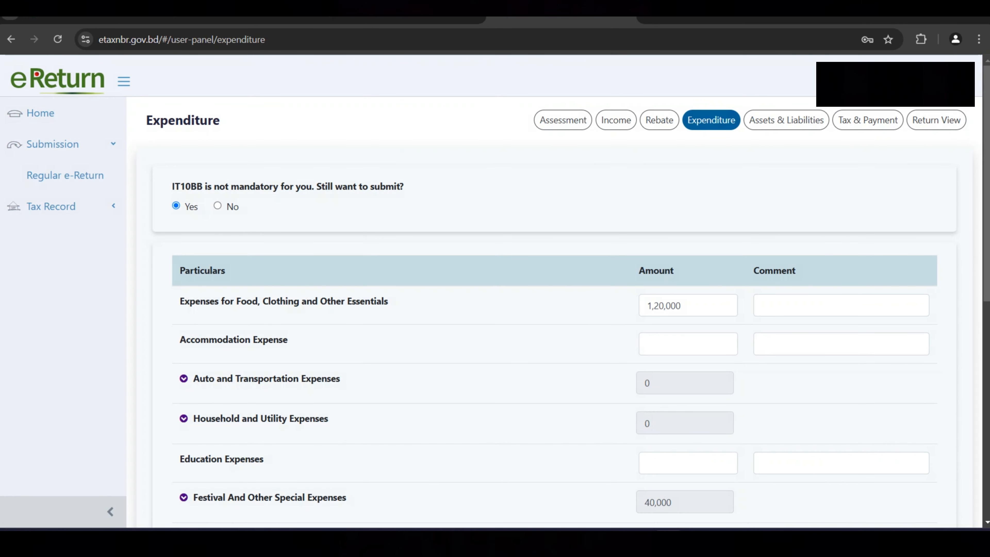
scroll(568, 297, "down", 5)
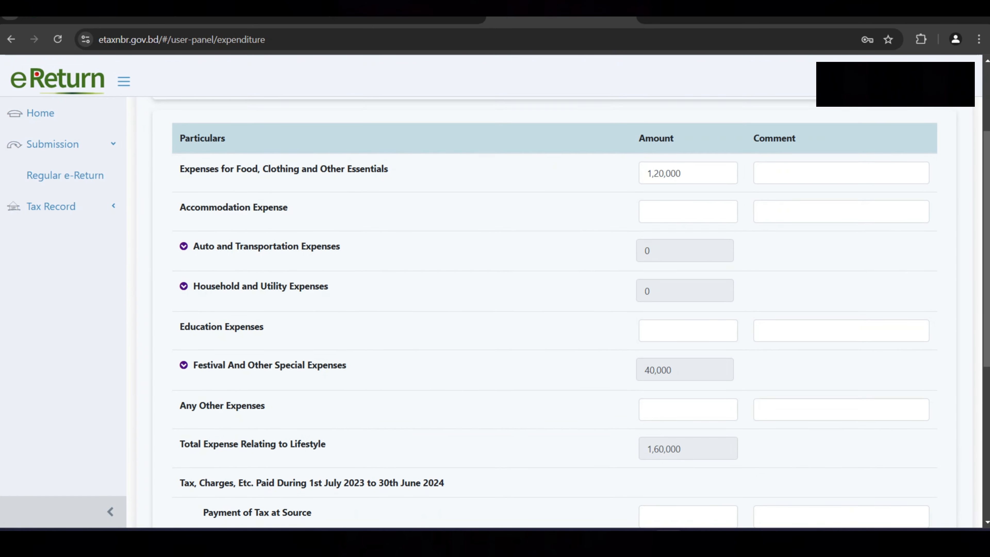
scroll(567, 297, "up", 5)
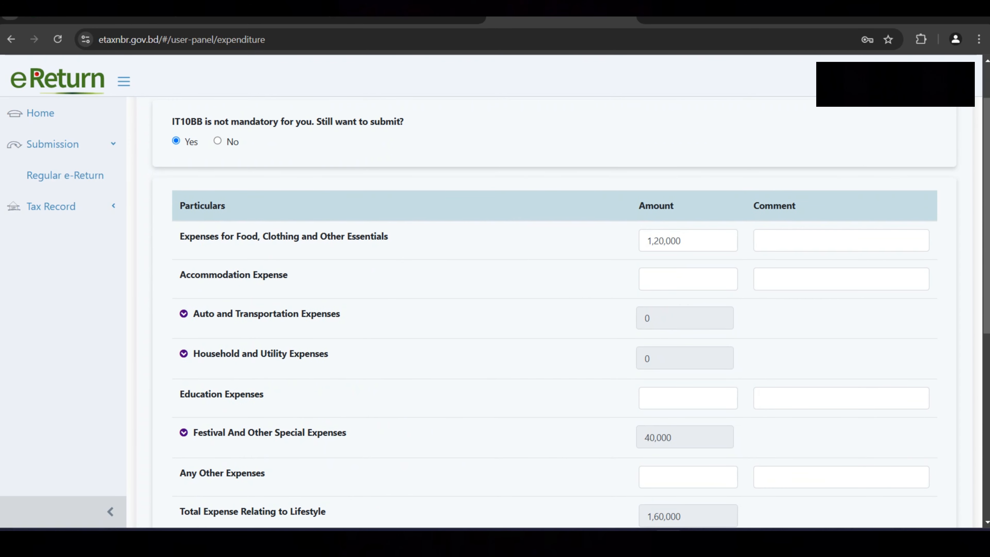
scroll(568, 296, "down", 3)
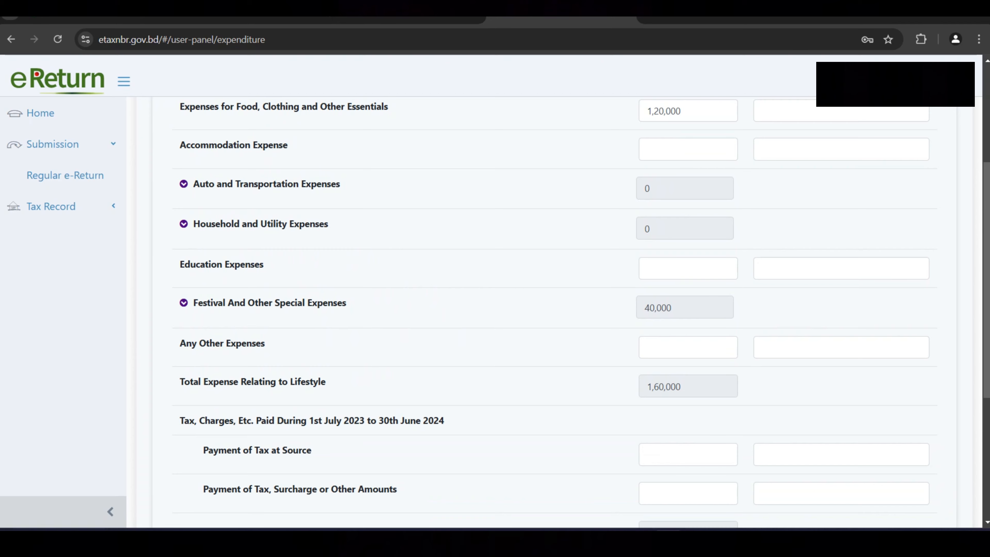
scroll(567, 297, "down", 5)
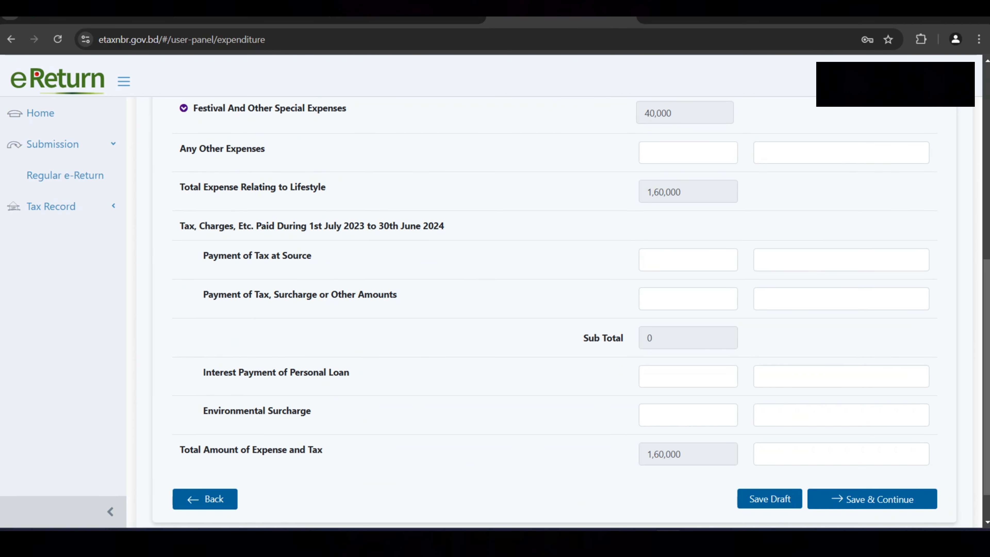
scroll(567, 297, "up", 8)
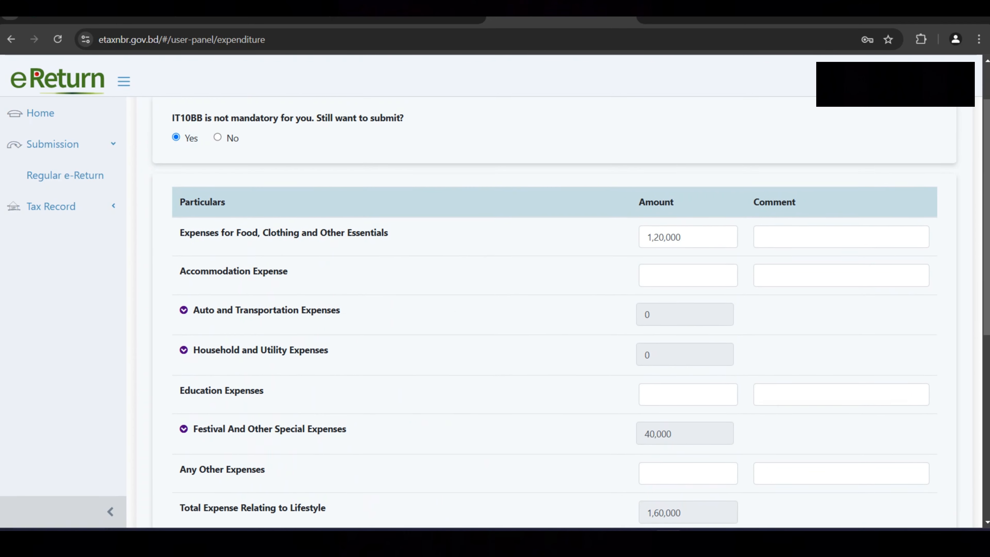
scroll(567, 297, "down", 4)
scroll(567, 296, "up", 6)
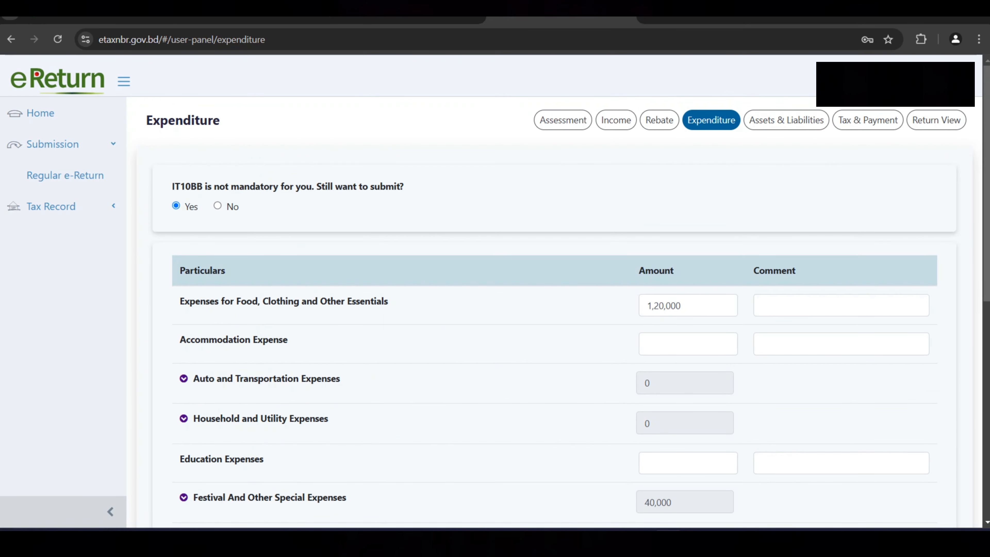
Step: Review the Assets & Liabilities section, covering gold, furniture, bank and cash balances, other outflow, sources of fund, previous net wealth and summary
left_click(787, 120)
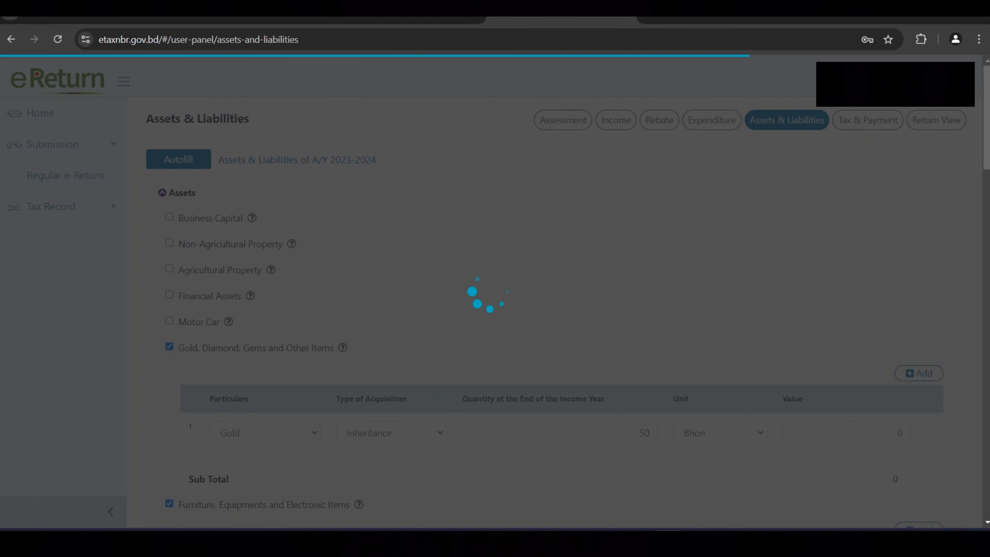
scroll(553, 312, "down", 5)
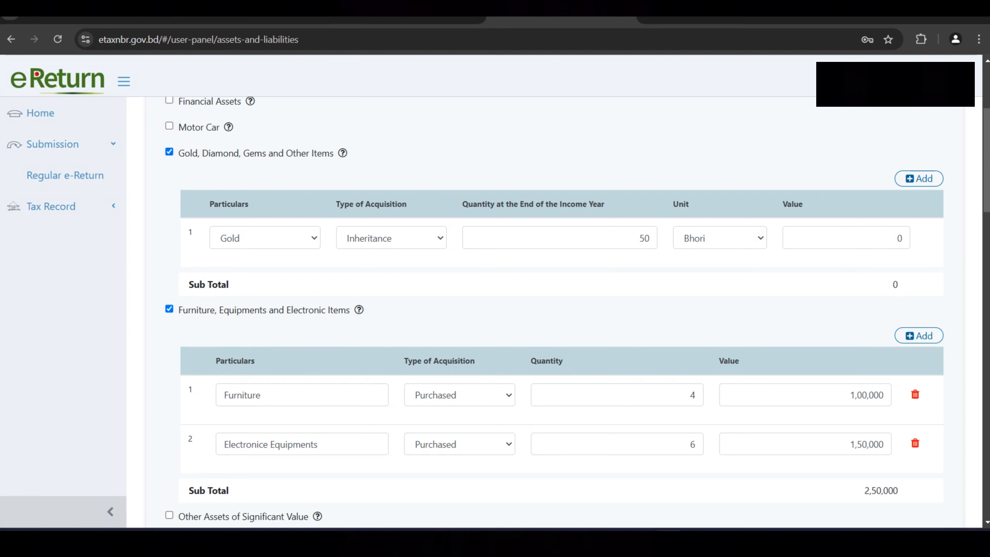
scroll(554, 309, "up", 2)
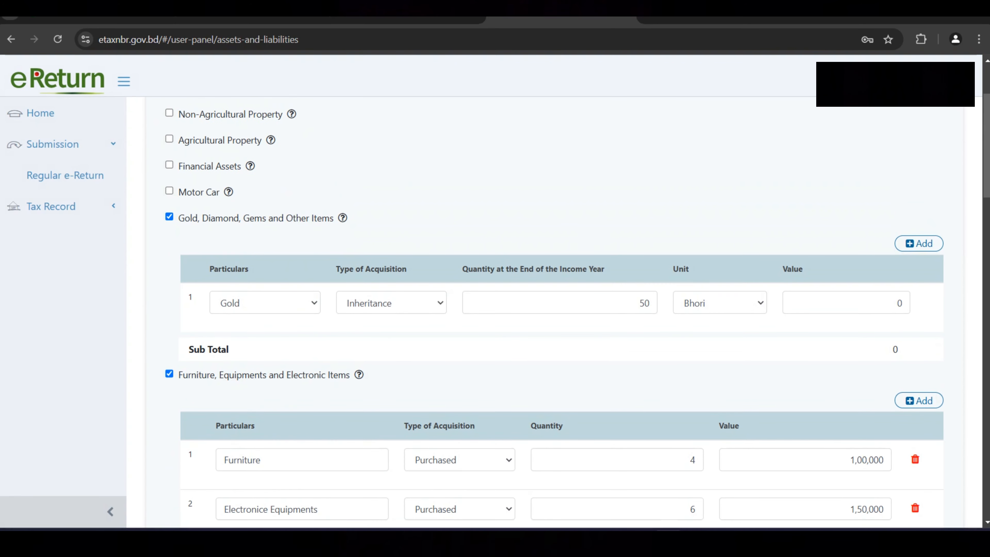
scroll(554, 314, "down", 4)
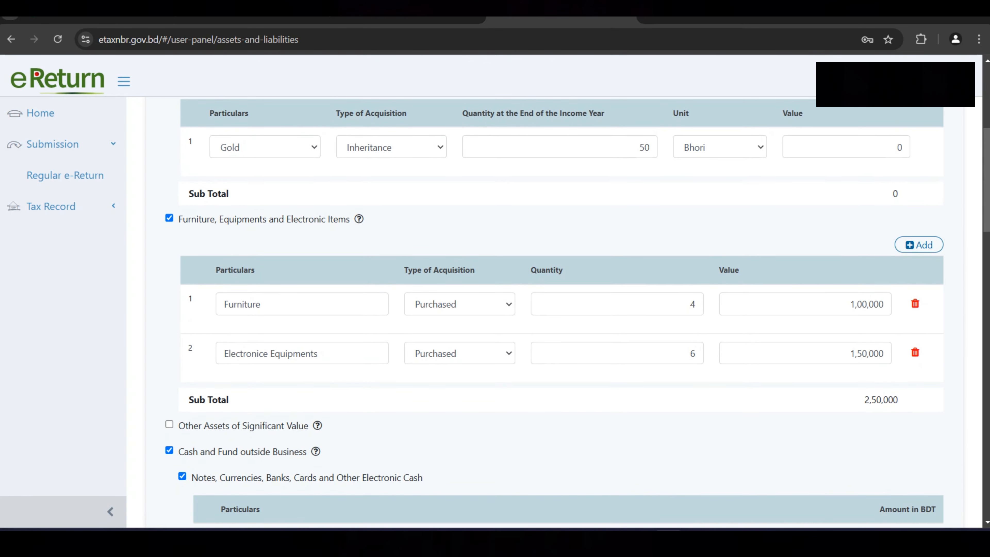
scroll(554, 314, "down", 8)
scroll(554, 314, "down", 3)
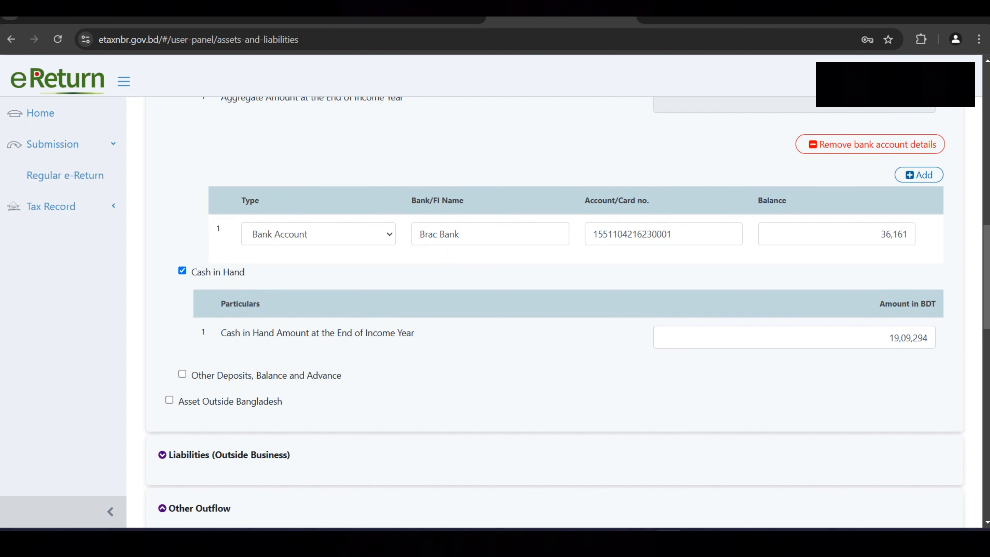
scroll(554, 308, "down", 12)
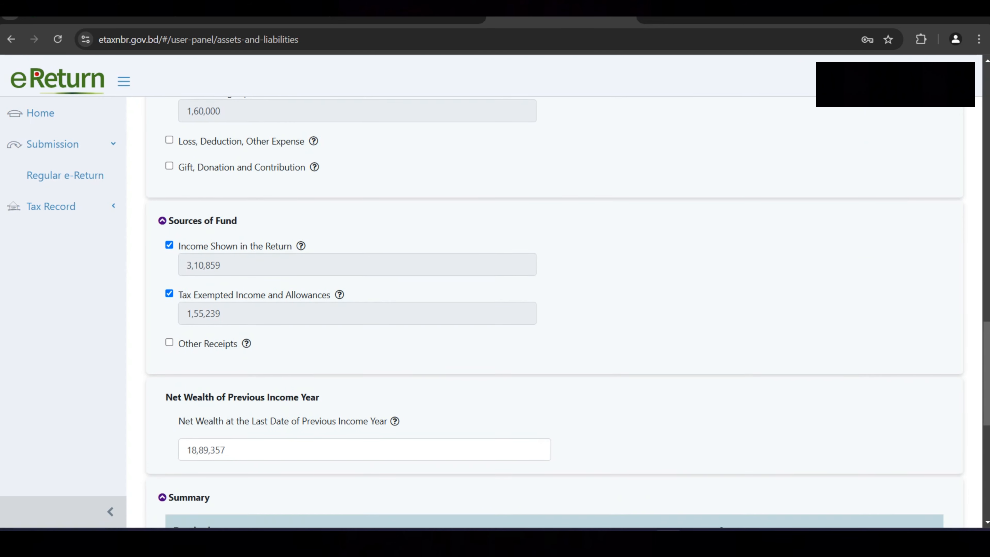
scroll(554, 308, "down", 3)
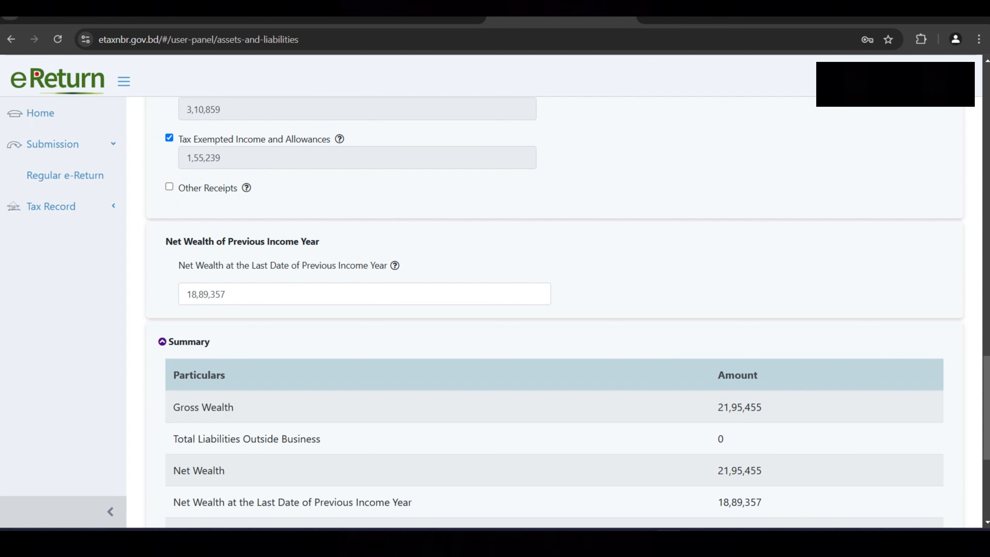
scroll(554, 312, "down", 7)
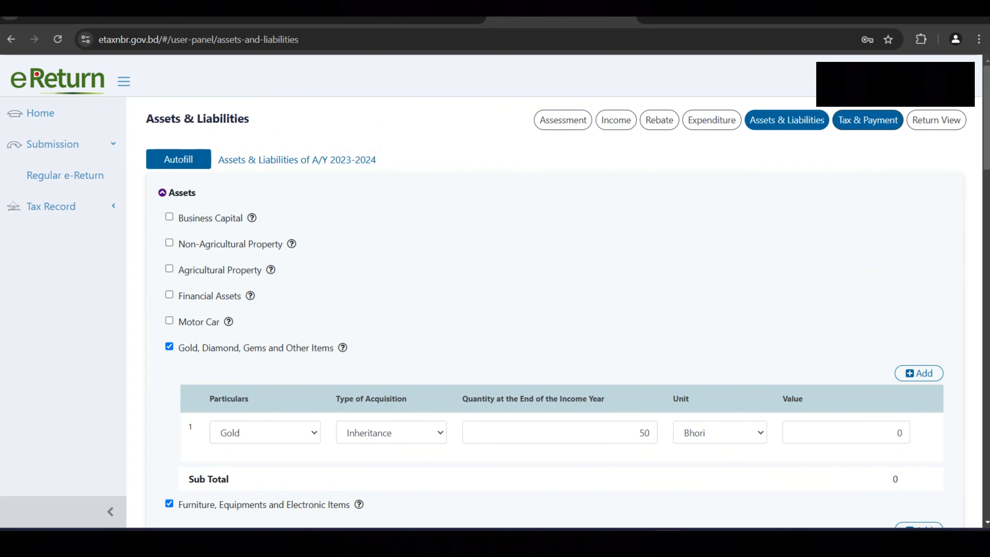
Step: Open the Tax & Payment section and review the particulars of total income, tax exempted income and gross tax before rebate
left_click(869, 120)
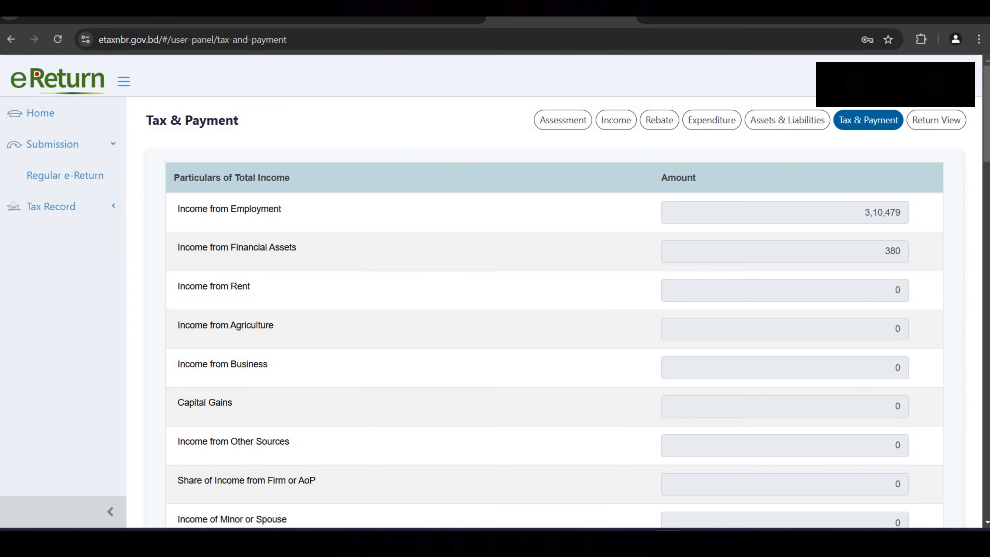
scroll(567, 296, "down", 2)
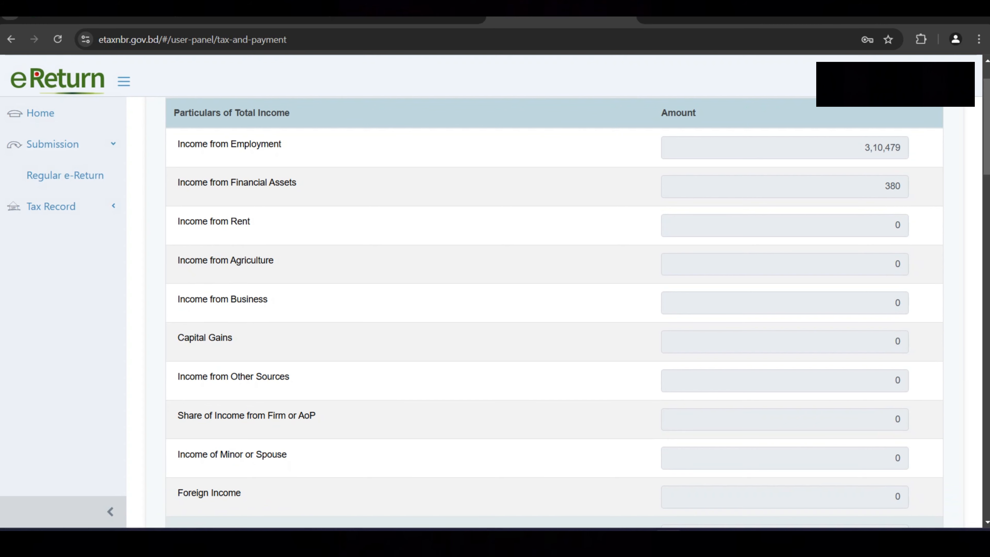
scroll(566, 296, "down", 6)
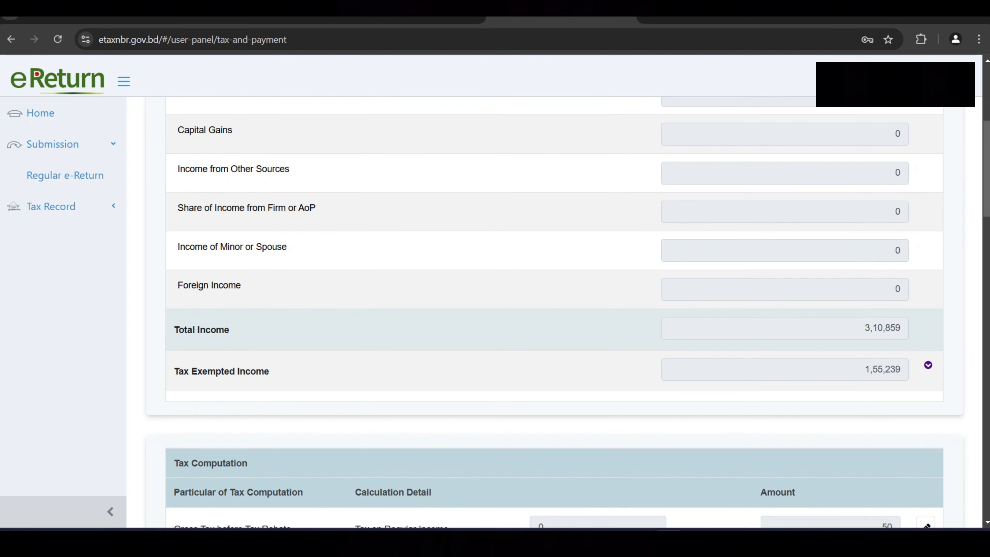
scroll(567, 297, "down", 1)
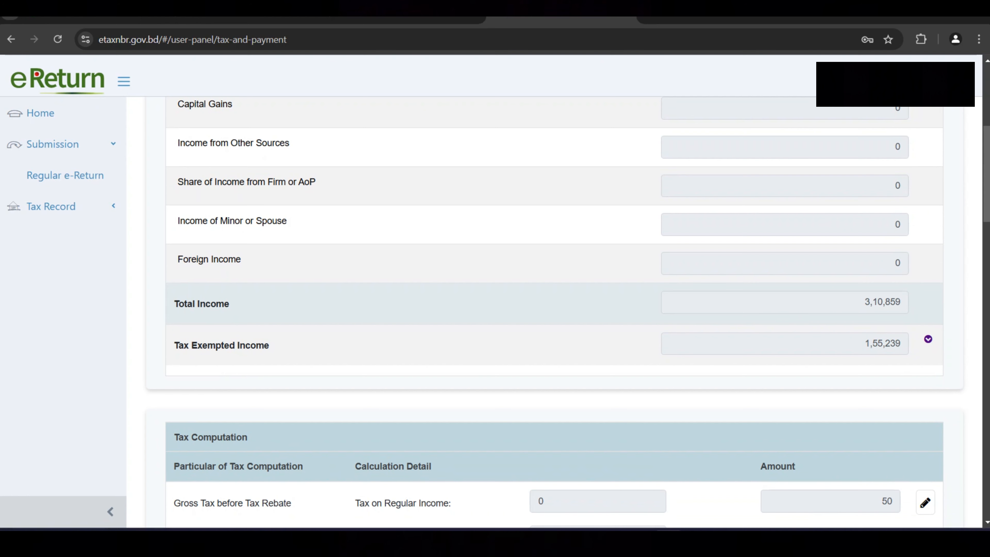
scroll(567, 297, "down", 1)
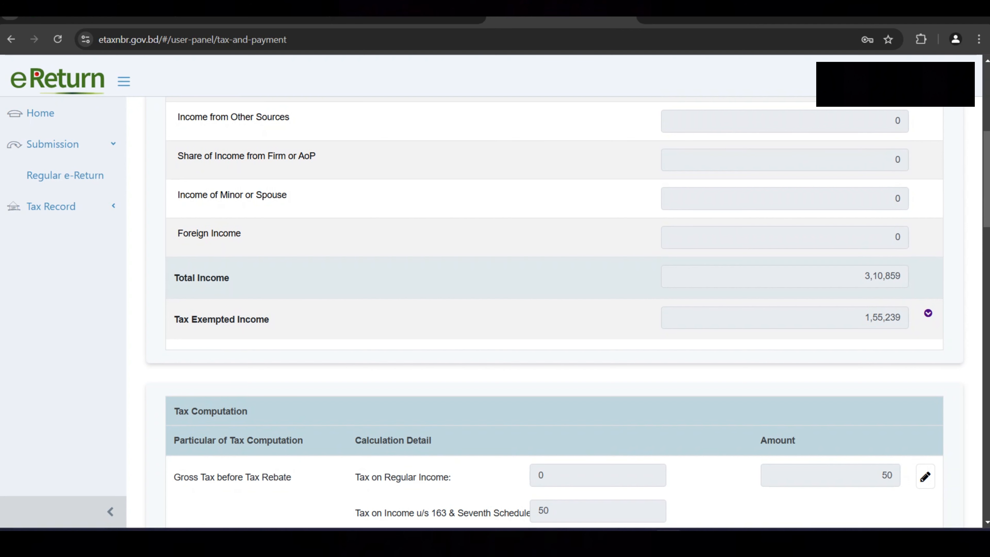
scroll(567, 297, "down", 2)
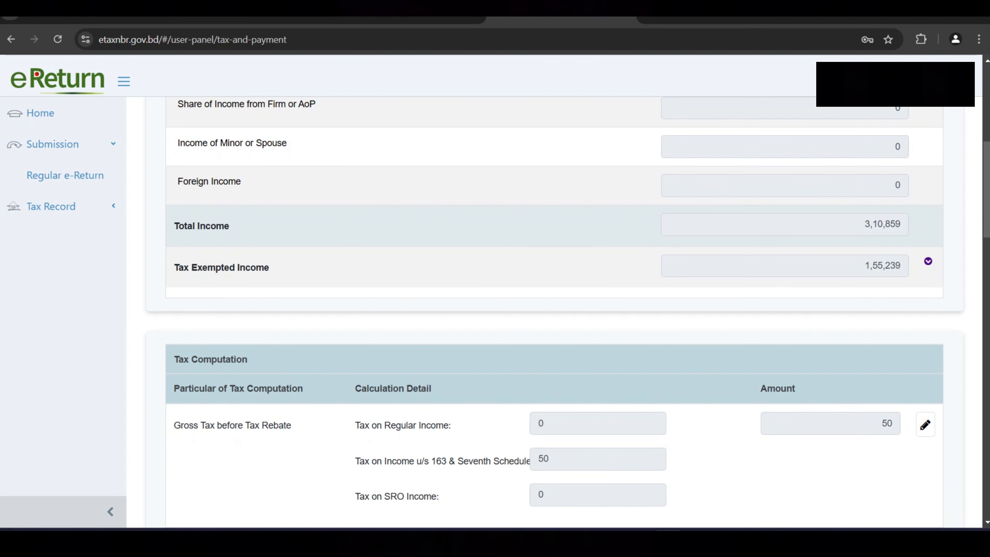
scroll(567, 296, "down", 1)
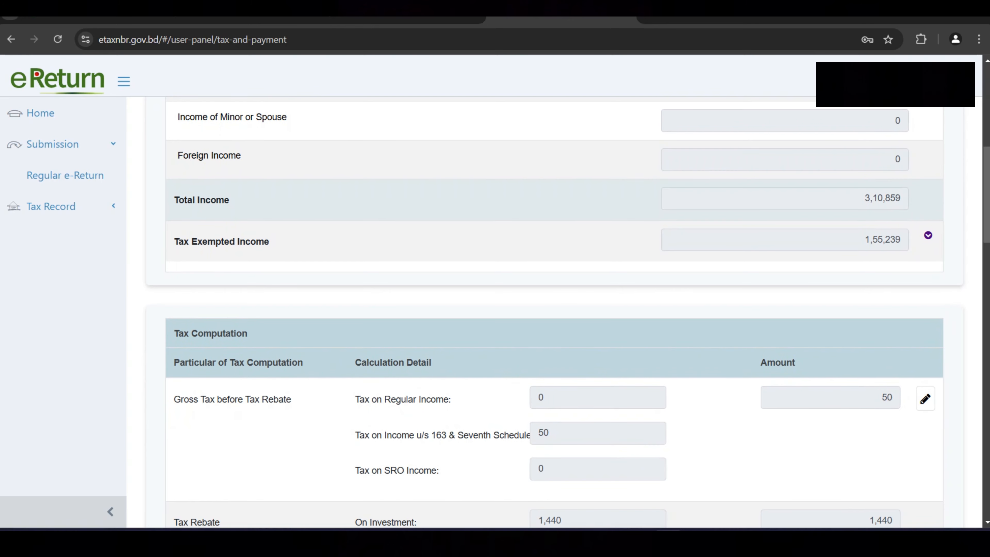
Step: Examine the rest of the tax computation, the payment breakdown and the final payable table
scroll(567, 297, "down", 19)
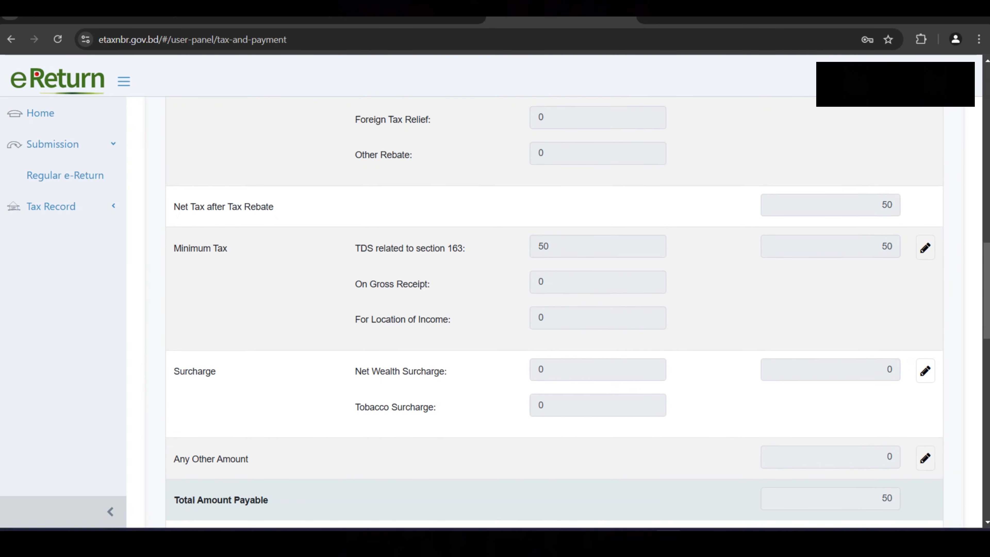
scroll(567, 297, "down", 4)
scroll(567, 297, "down", 17)
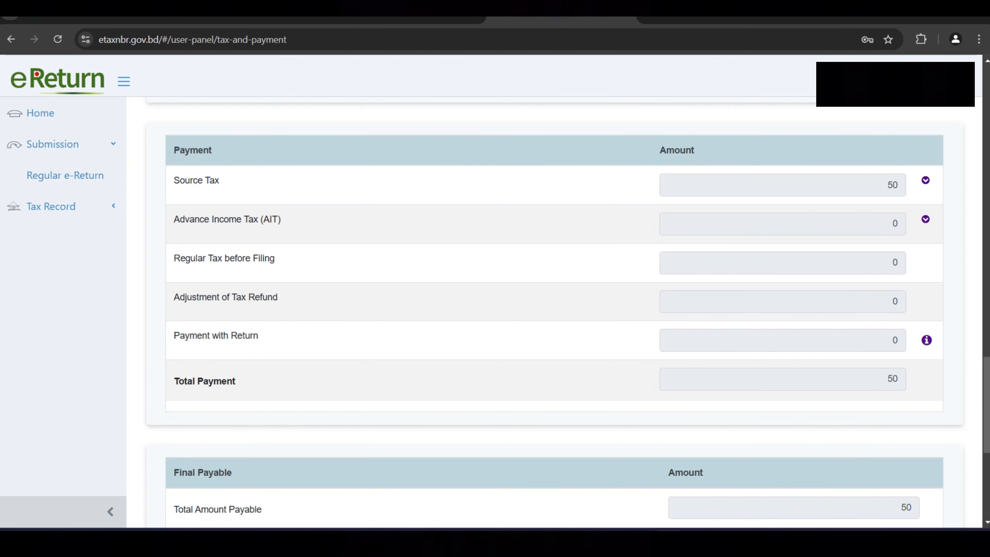
scroll(567, 297, "down", 4)
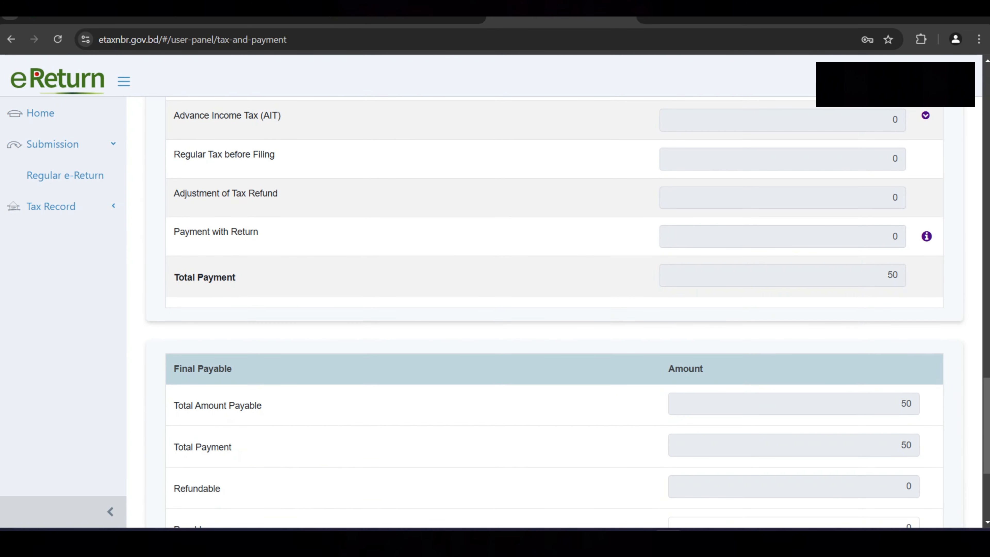
scroll(567, 297, "down", 8)
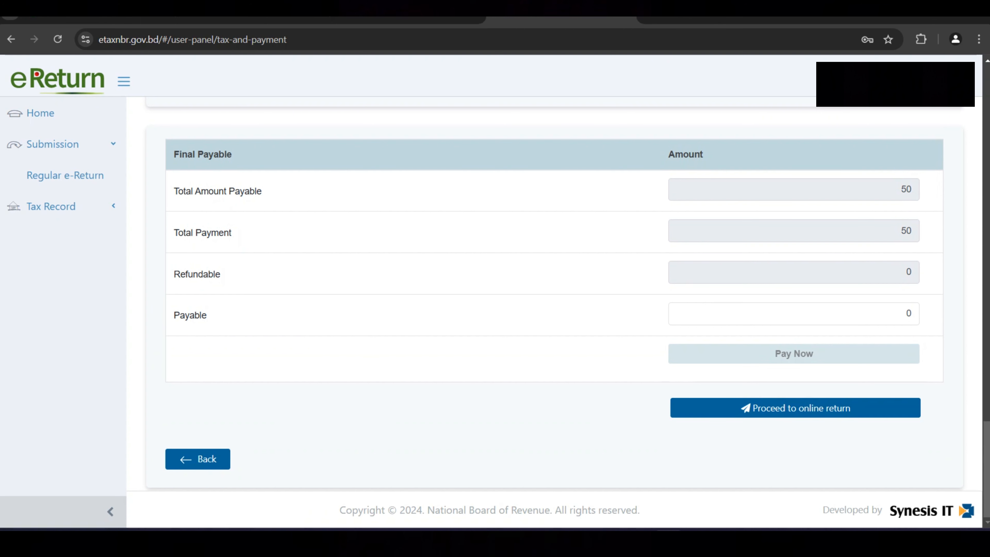
scroll(567, 296, "up", 20)
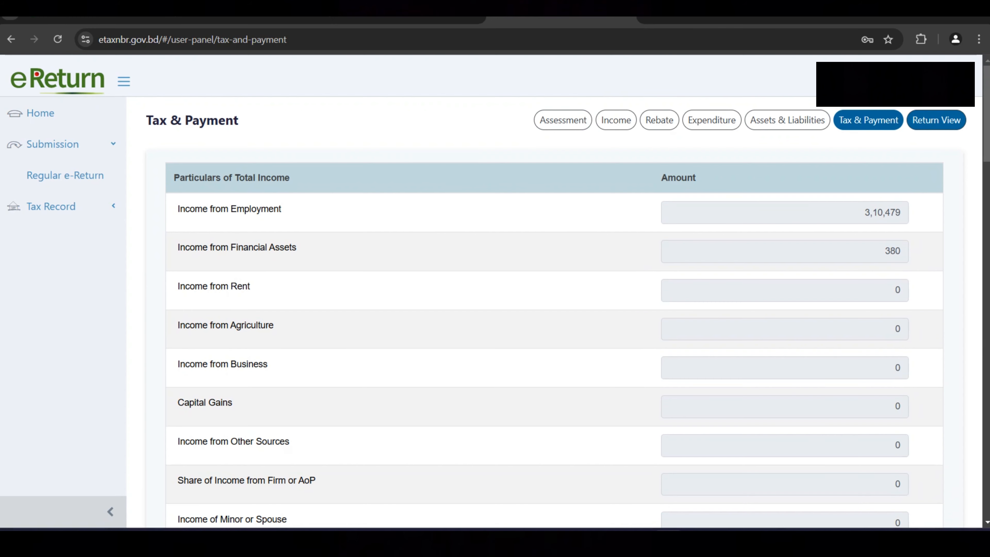
Step: Open the return view and review the IT-11GA form, from taxpayer details and tax computation through the schedules to the assets statement
left_click(936, 120)
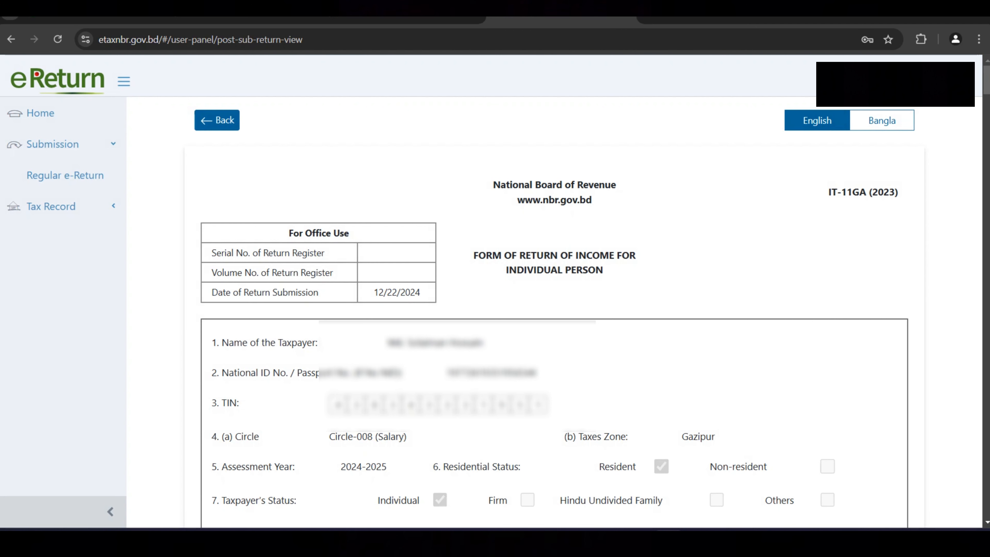
scroll(555, 312, "down", 15)
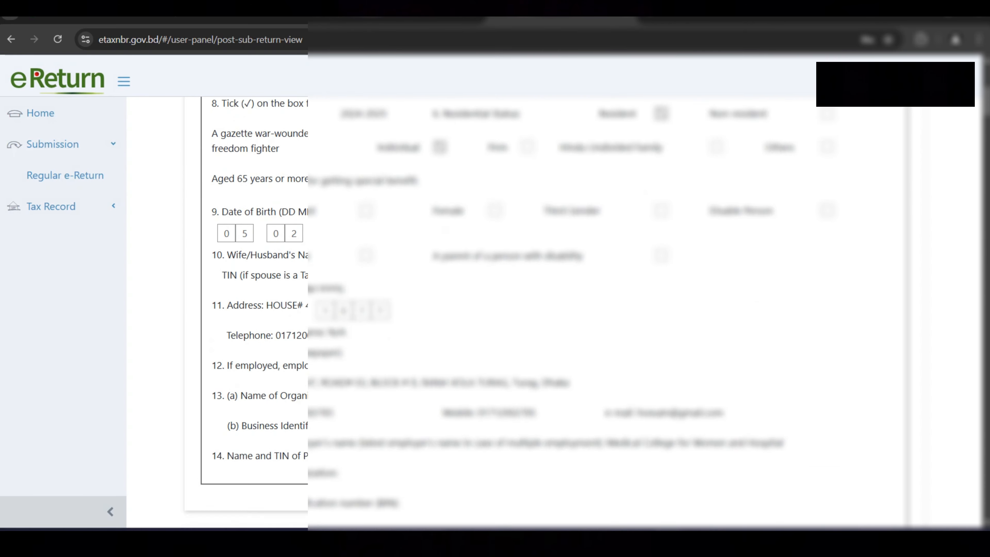
scroll(555, 308, "down", 10)
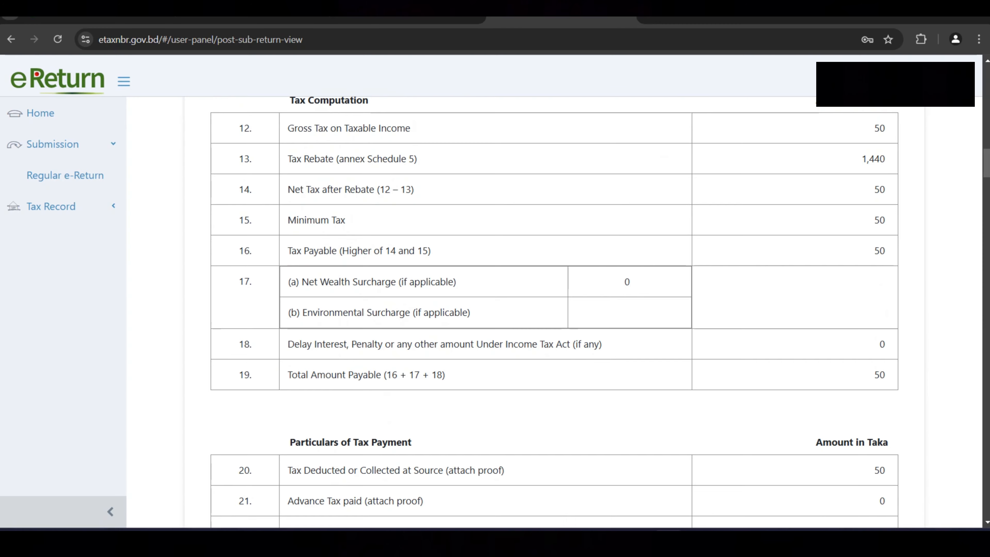
scroll(555, 309, "down", 10)
scroll(555, 308, "down", 10)
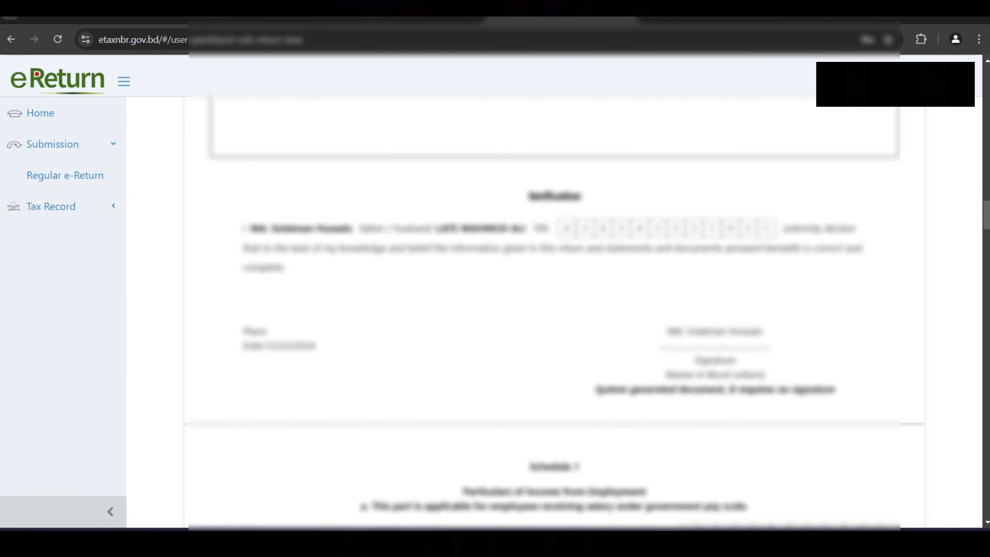
scroll(495, 308, "down", 10)
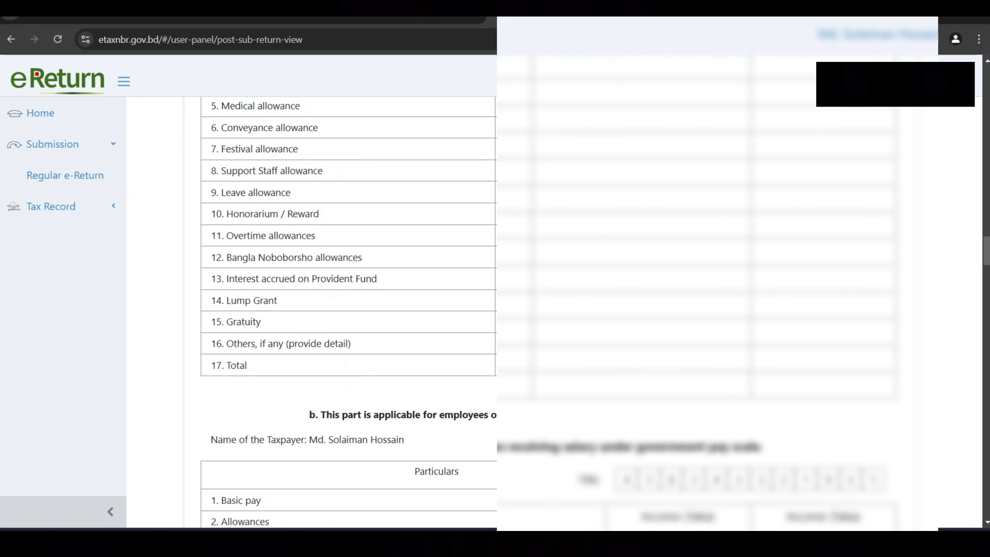
scroll(495, 309, "down", 10)
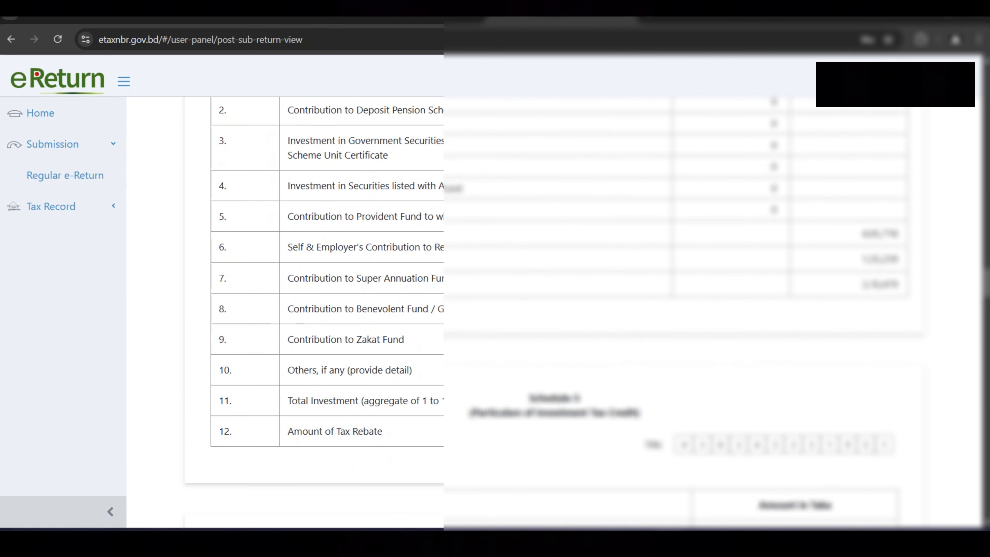
scroll(555, 308, "down", 10)
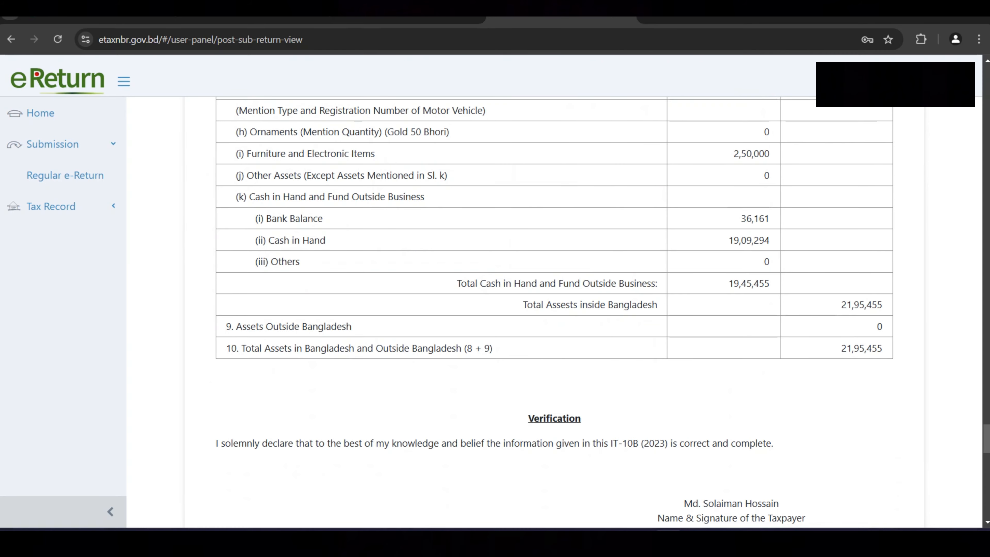
Step: Check the Source Tax, AIT and Regular Tax Claim attachment with its bank TDS, and submit the return
scroll(555, 309, "down", 10)
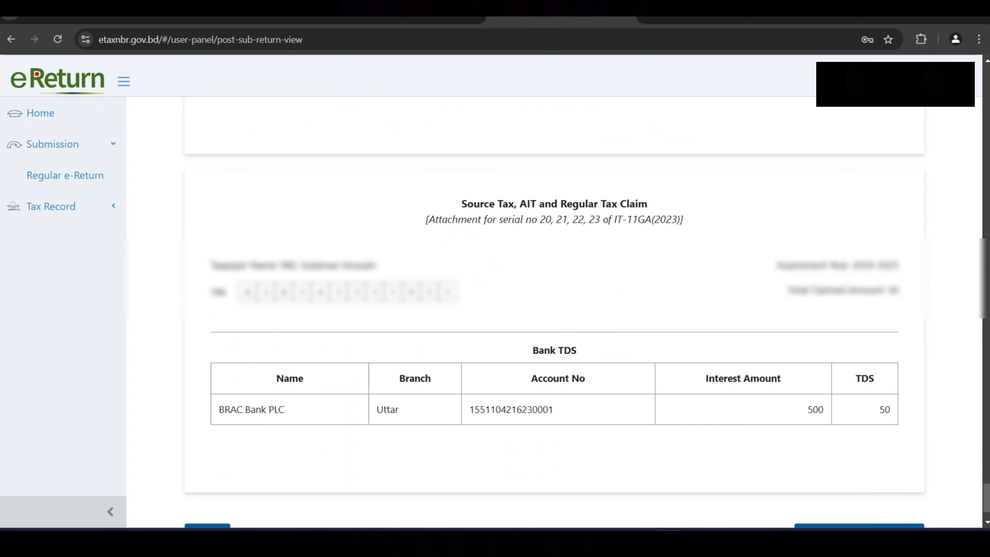
scroll(554, 308, "down", 2)
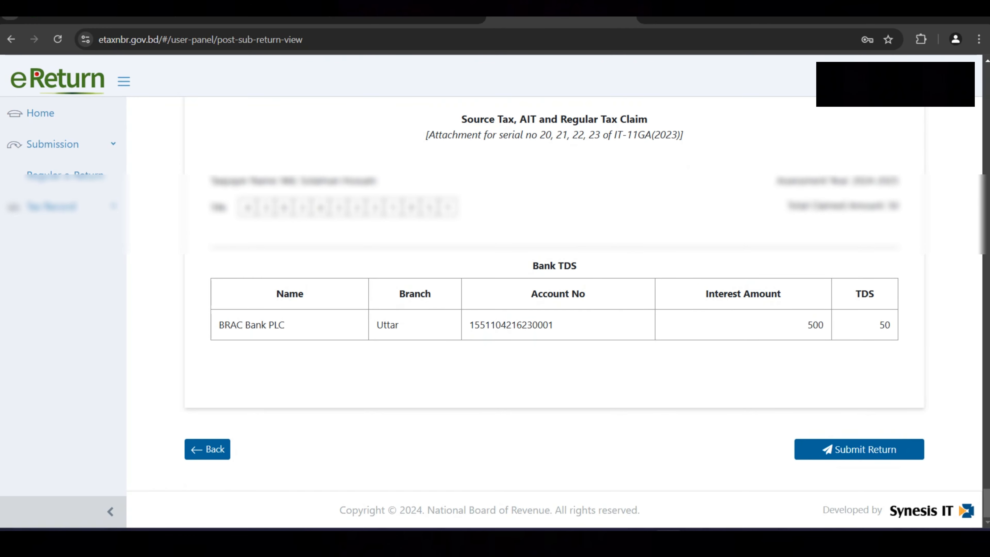
scroll(555, 312, "up", 8)
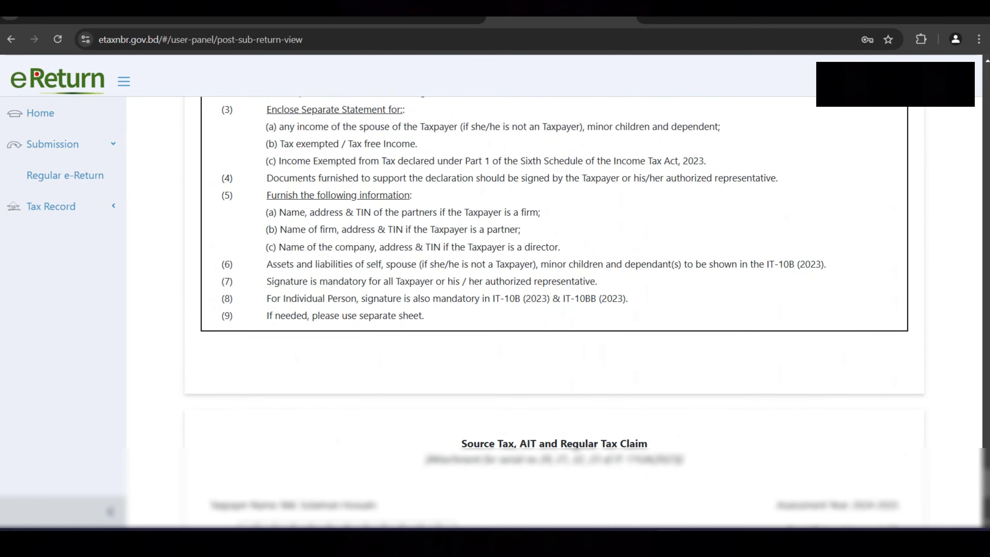
scroll(555, 274, "down", 8)
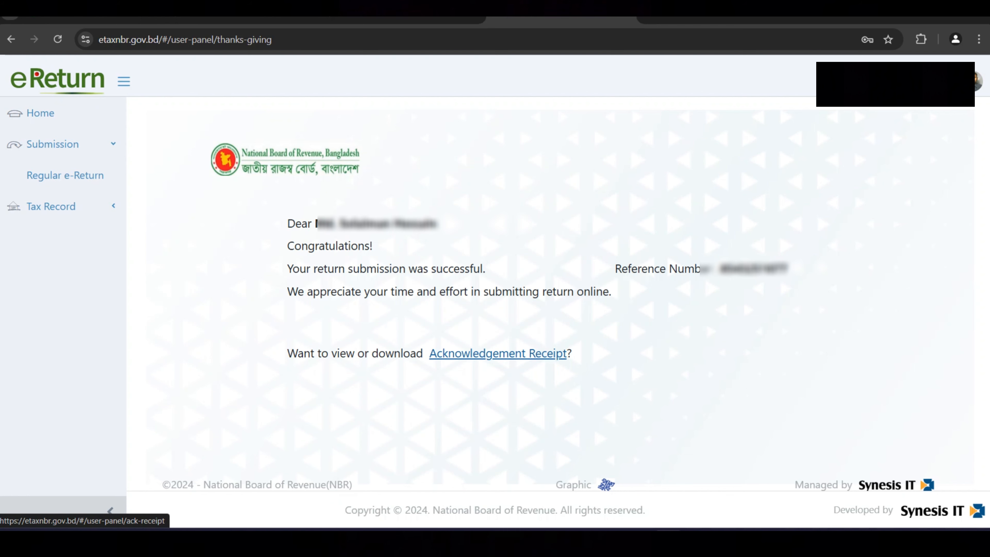
Step: Open the Acknowledgement Receipt of the submitted return and review its taxpayer details, total income, tax paid and return register table
left_click(498, 354)
scroll(498, 353, "down", 5)
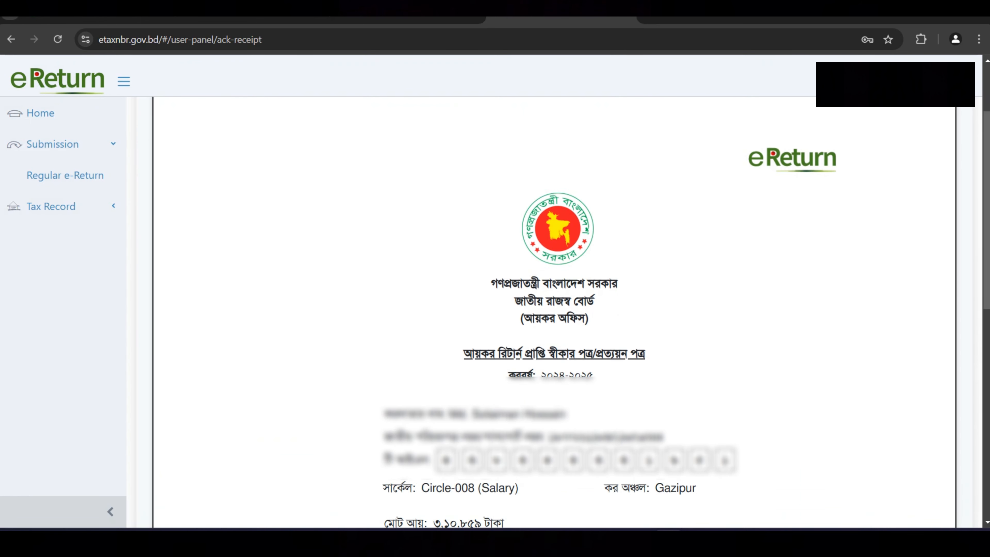
scroll(554, 312, "down", 5)
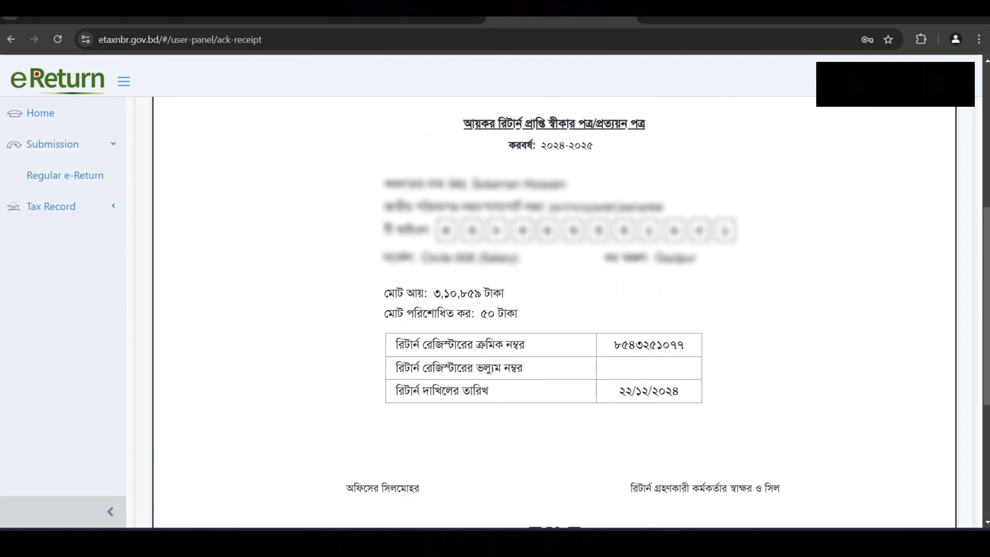
scroll(553, 312, "up", 7)
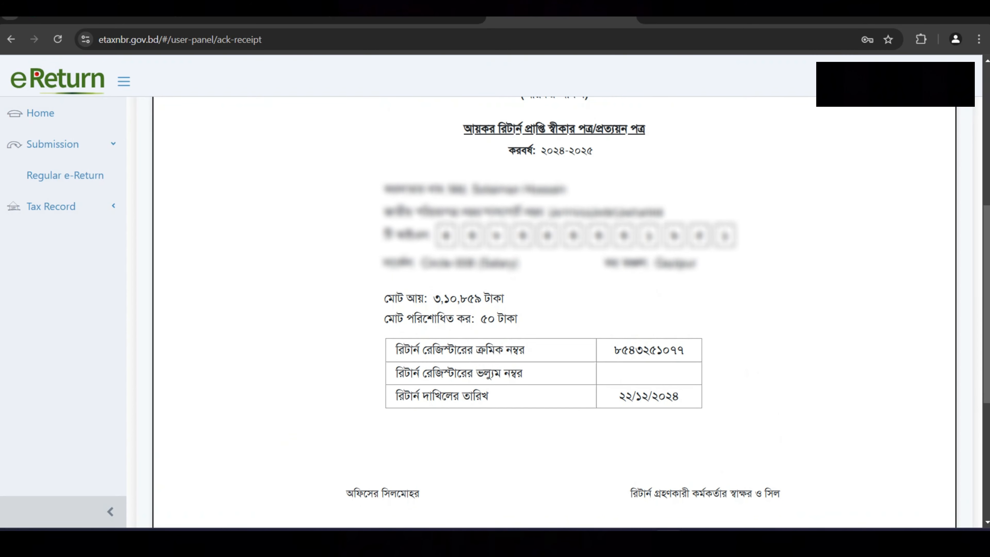
scroll(553, 312, "up", 2)
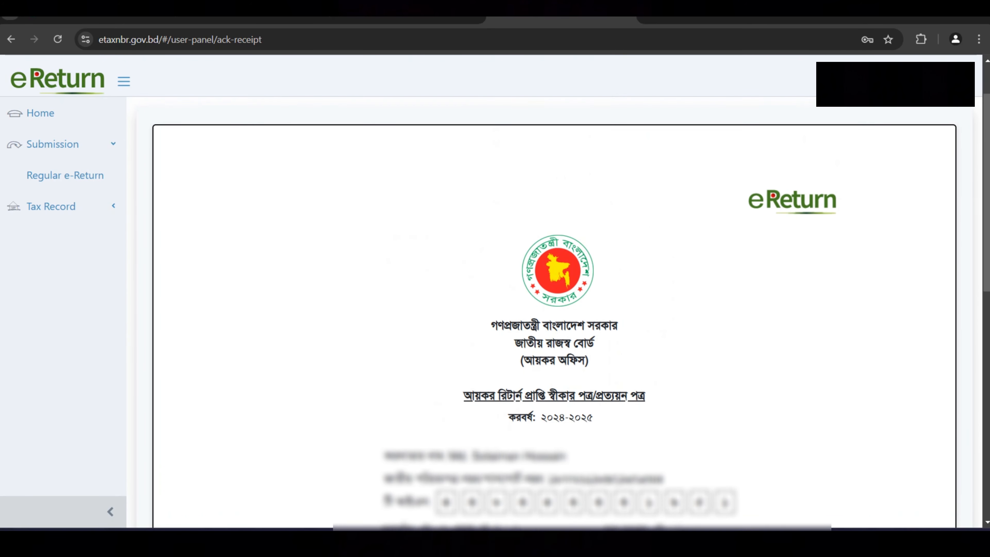
scroll(554, 313, "up", 2)
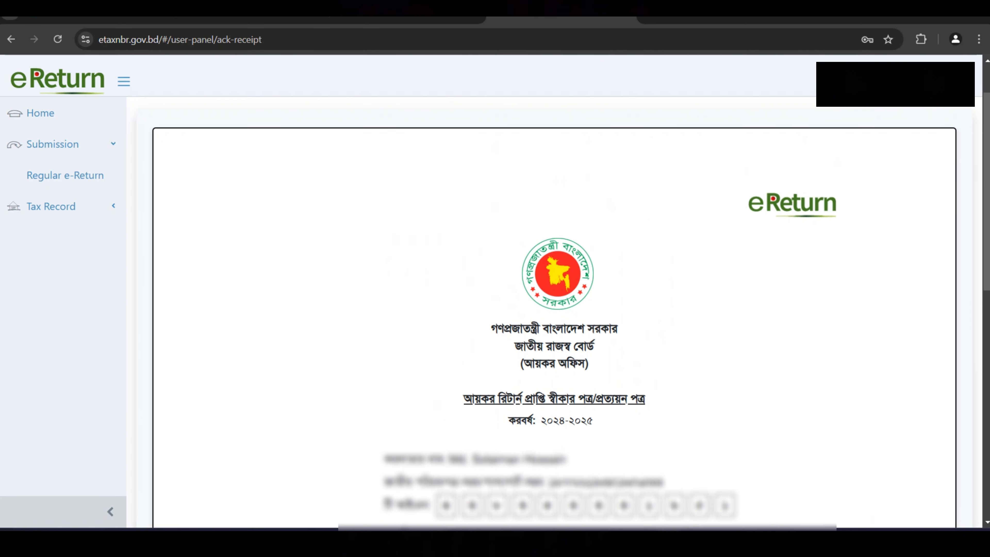
scroll(553, 312, "up", 2)
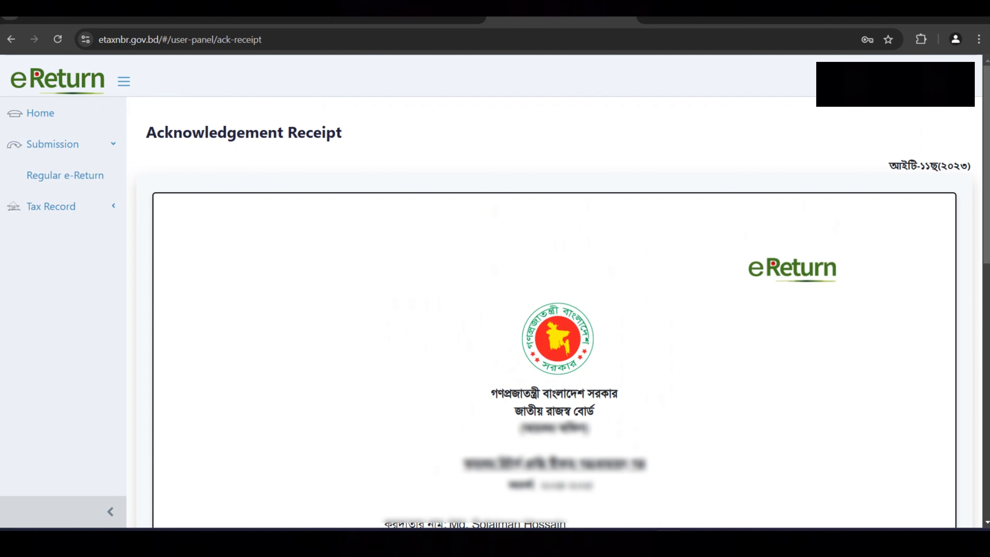
scroll(554, 312, "down", 4)
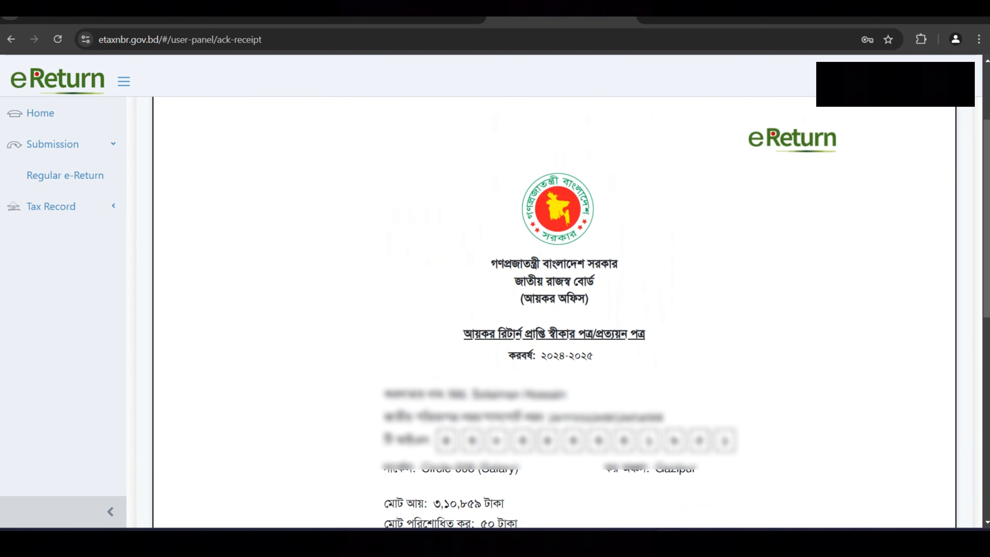